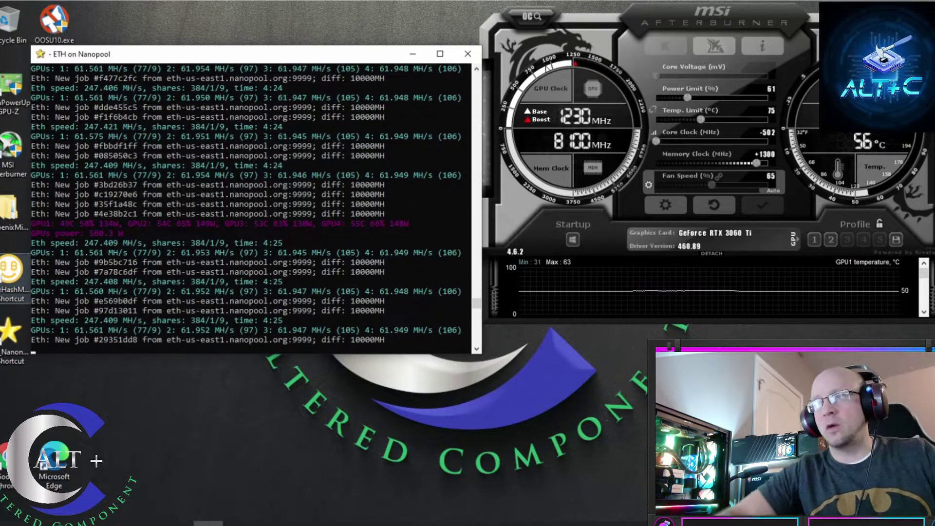
Switch to another graphics card and lower its power limit to 41%, applying it.
{"action": "left_click", "coordinate": [795, 241]}
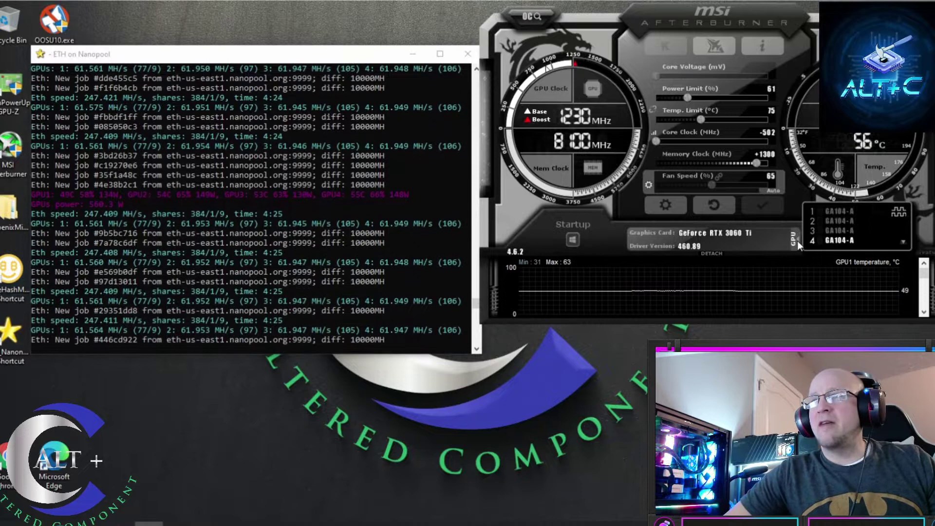
{"action": "left_click", "coordinate": [838, 222]}
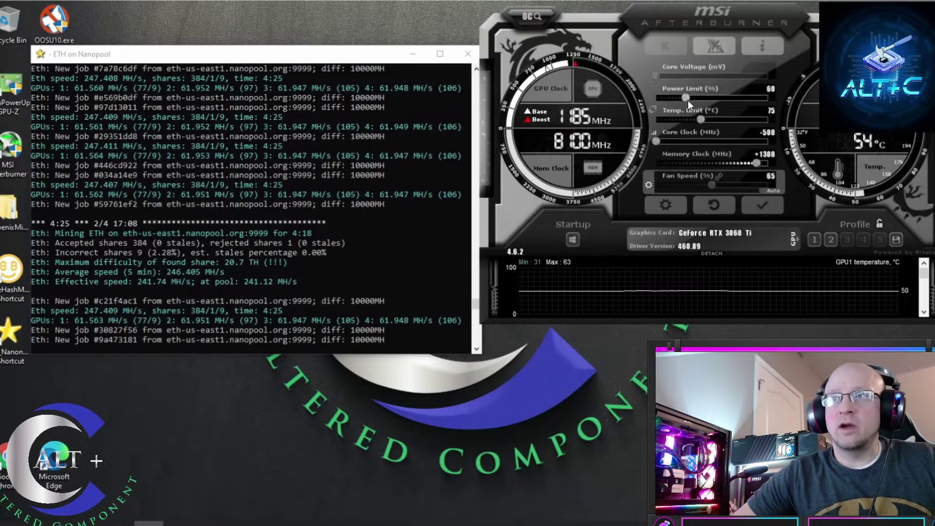
{"action": "left_click_drag", "start_coordinate": [687, 99], "coordinate": [647, 105]}
{"action": "left_click", "coordinate": [756, 205]}
{"action": "left_click", "coordinate": [757, 206]}
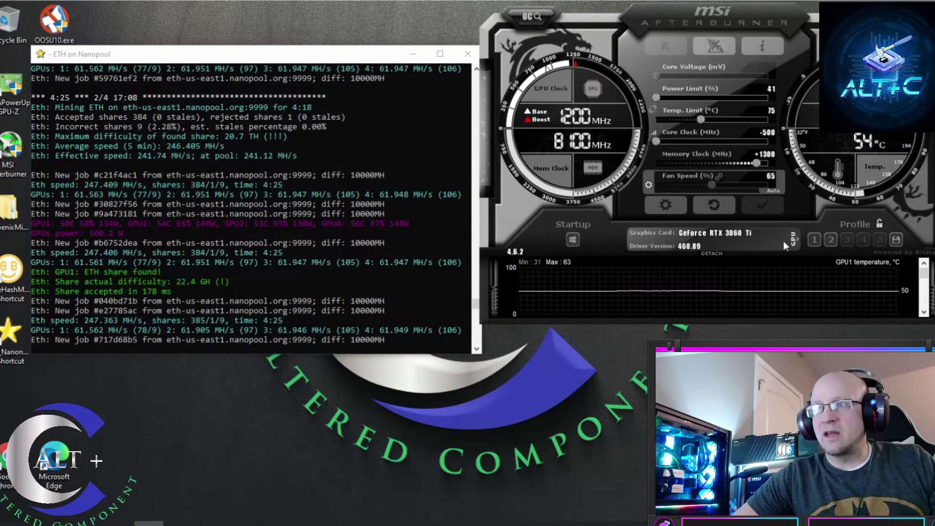
Select GPU 4 from the graphics card list as the card to tune.
{"action": "left_click", "coordinate": [793, 240]}
{"action": "left_click", "coordinate": [840, 240]}
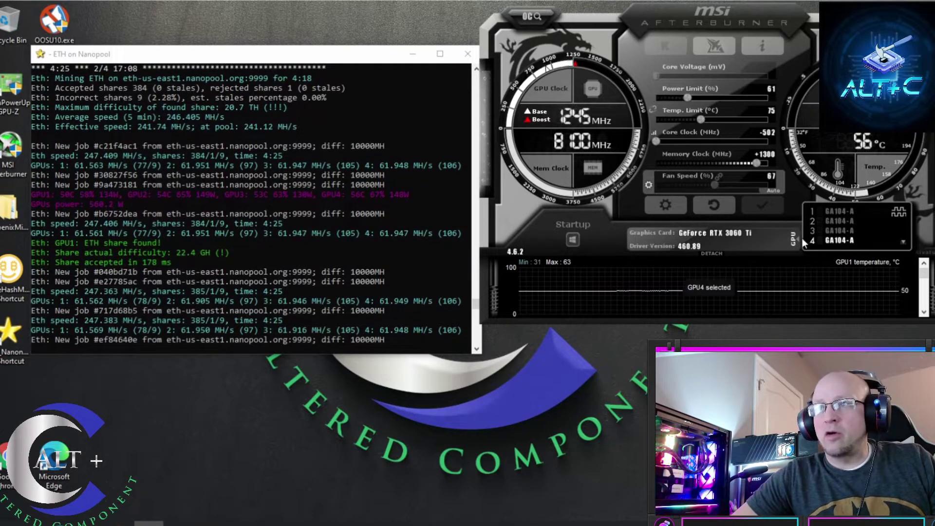
{"action": "left_click", "coordinate": [794, 239]}
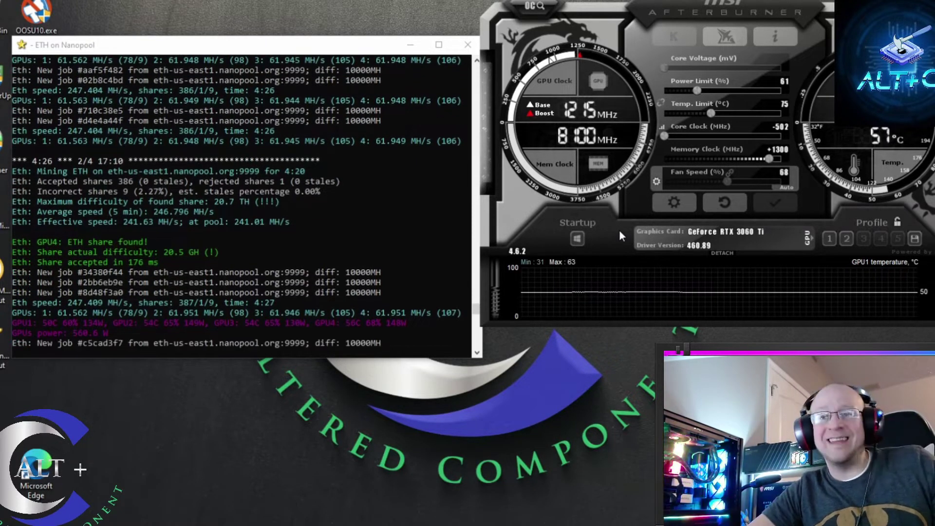
Lock GPU 4's voltage at the 725 mV curve point and apply the change.
{"action": "key", "text": "ctrl+f"}
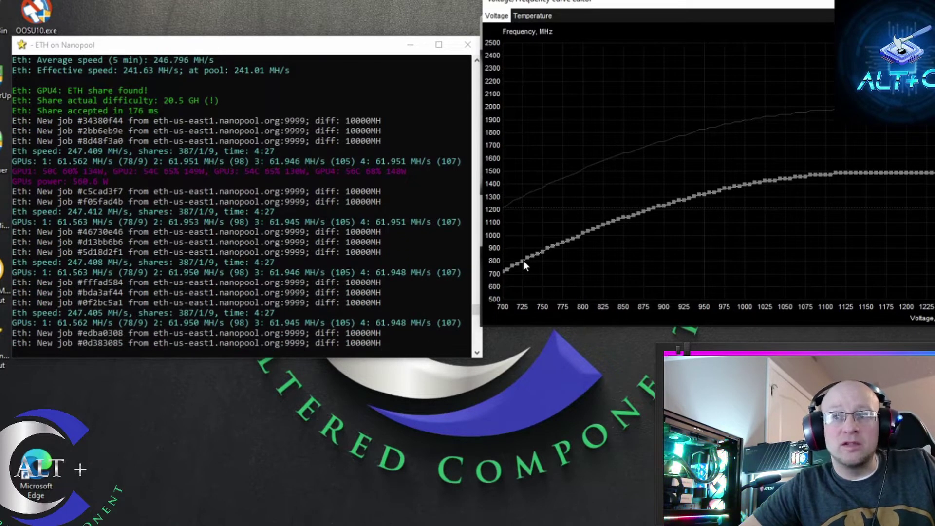
{"action": "left_click", "coordinate": [523, 261]}
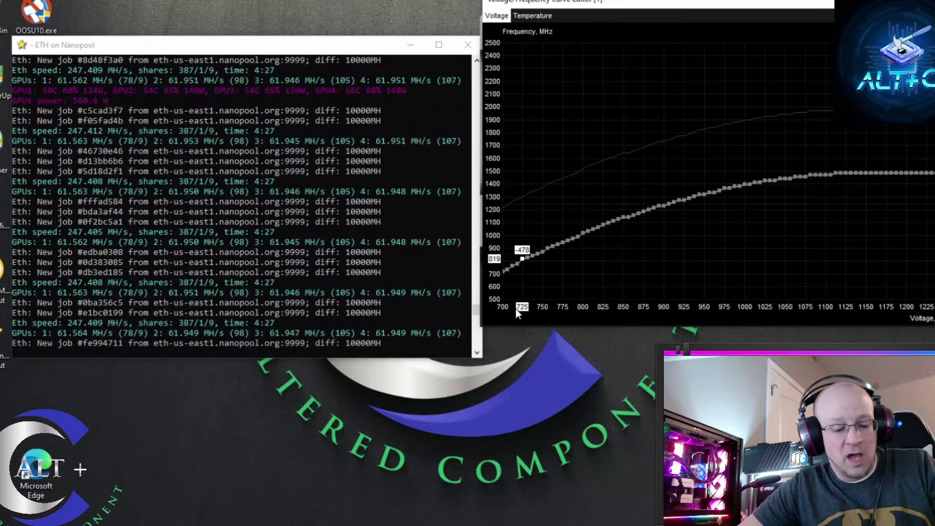
{"action": "key", "text": "l"}
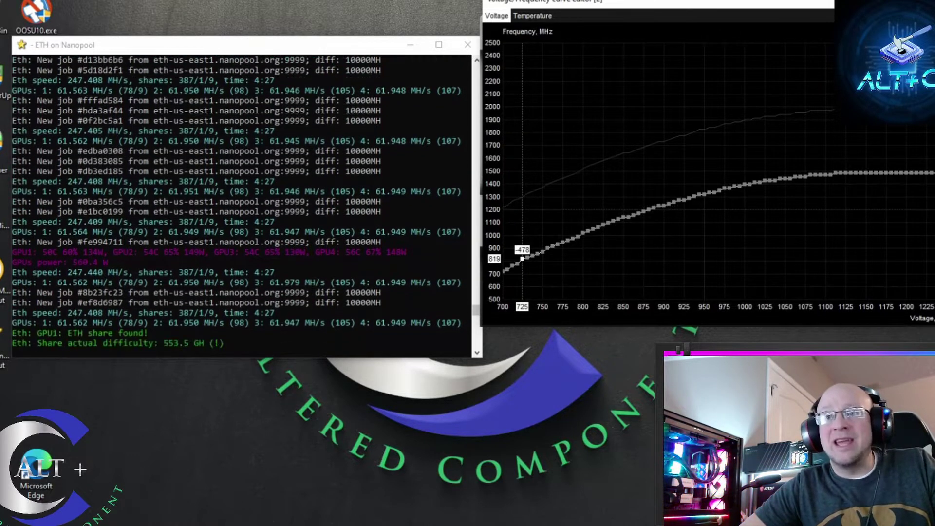
{"action": "key", "text": "ctrl+f"}
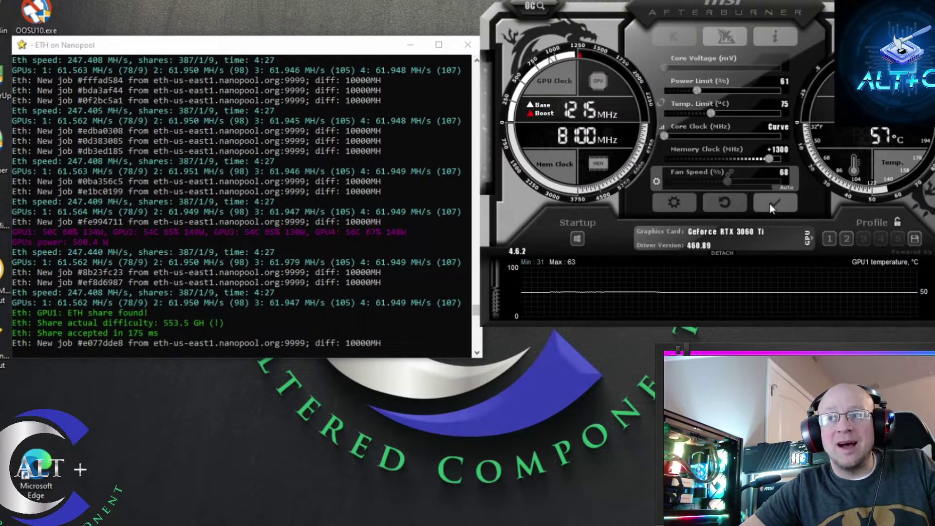
{"action": "left_click", "coordinate": [770, 204]}
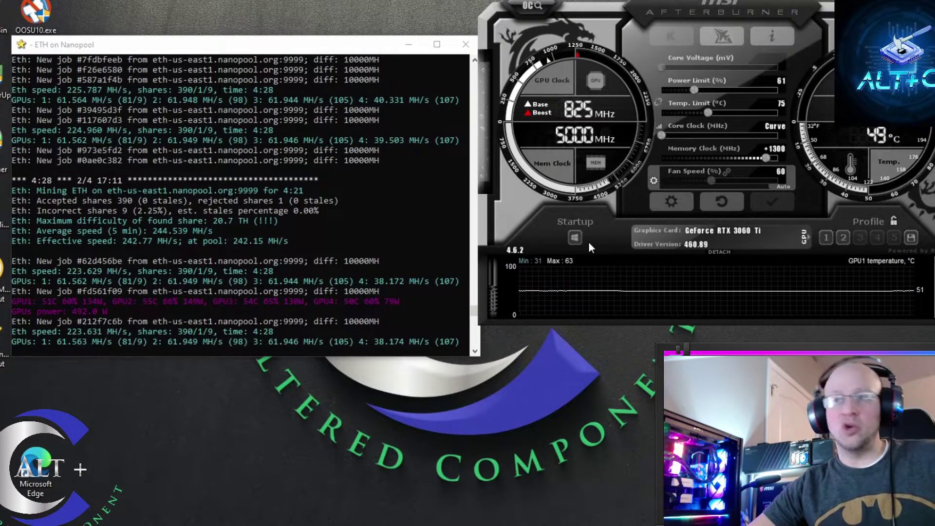
Move GPU 4's curve lock to the 750 mV point and apply it.
{"action": "key", "text": "ctrl+f"}
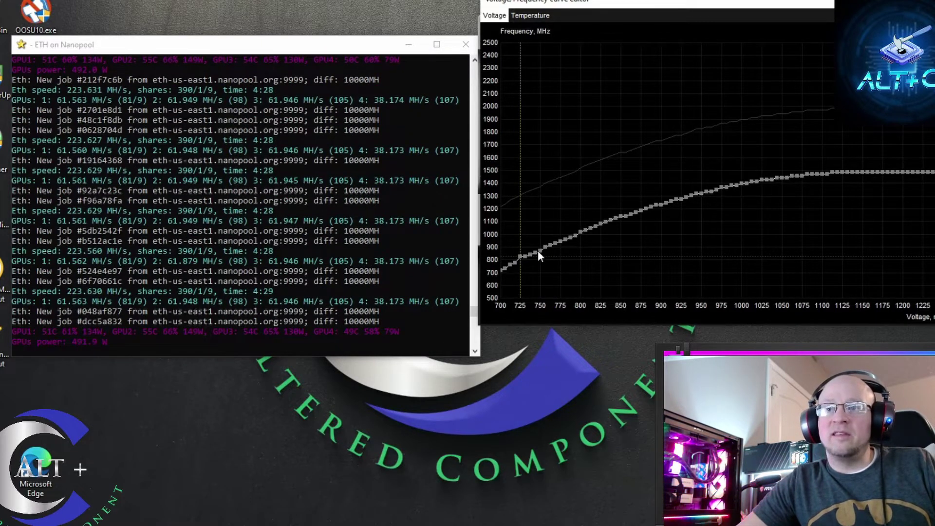
{"action": "left_click", "coordinate": [539, 250]}
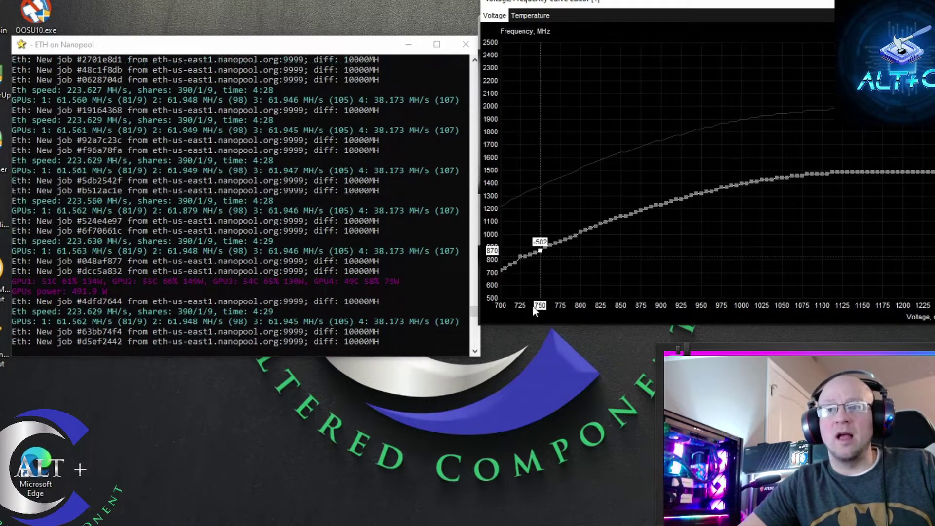
{"action": "key", "text": "ctrl+f"}
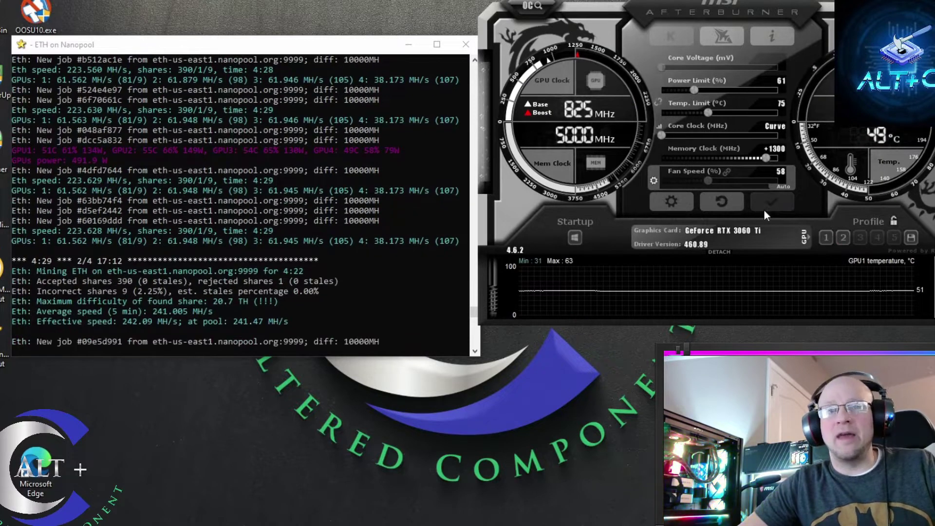
{"action": "left_click", "coordinate": [763, 210]}
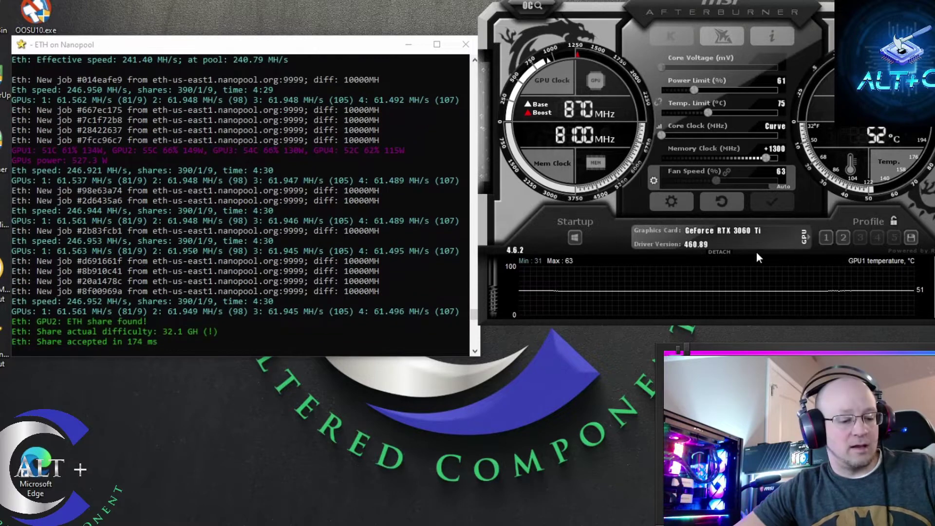
Lock GPU 4's curve at 768 mV for a 930 MHz core and apply it.
{"action": "key", "text": "ctrl+f"}
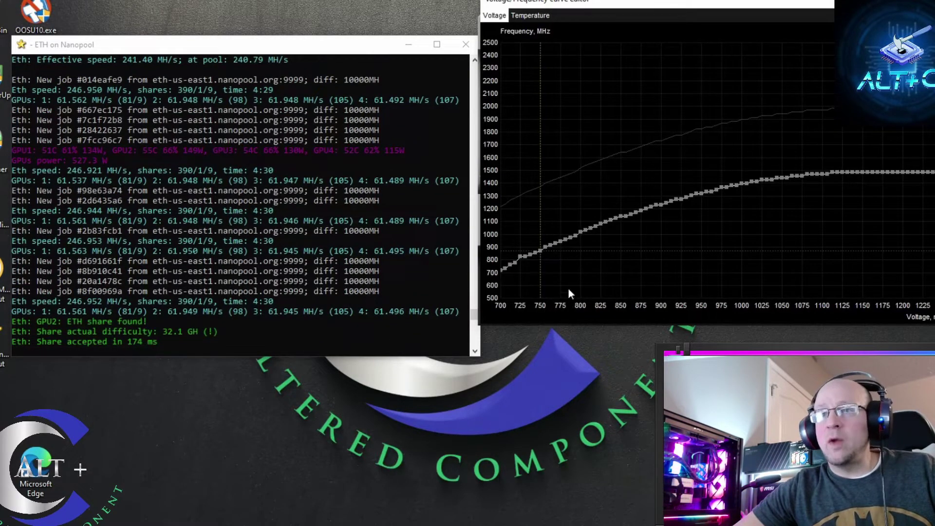
{"action": "left_click", "coordinate": [552, 245]}
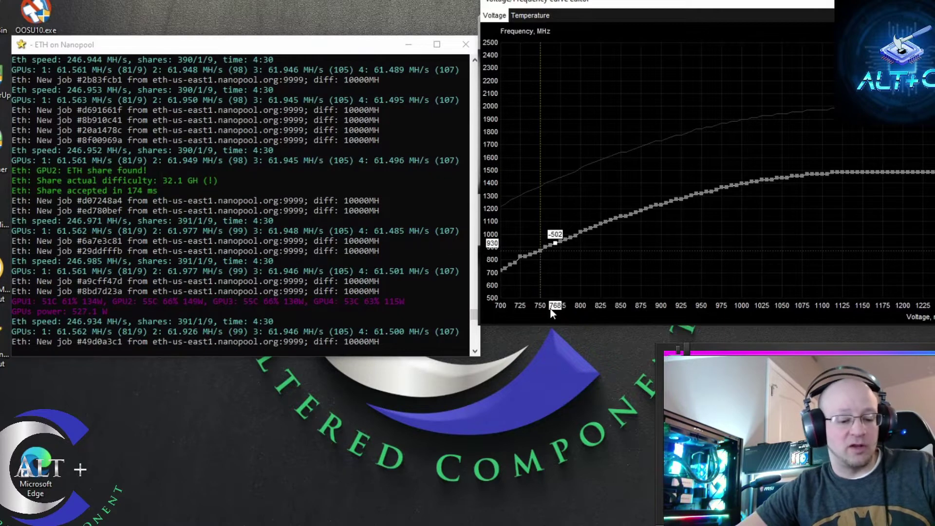
{"action": "key", "text": "l"}
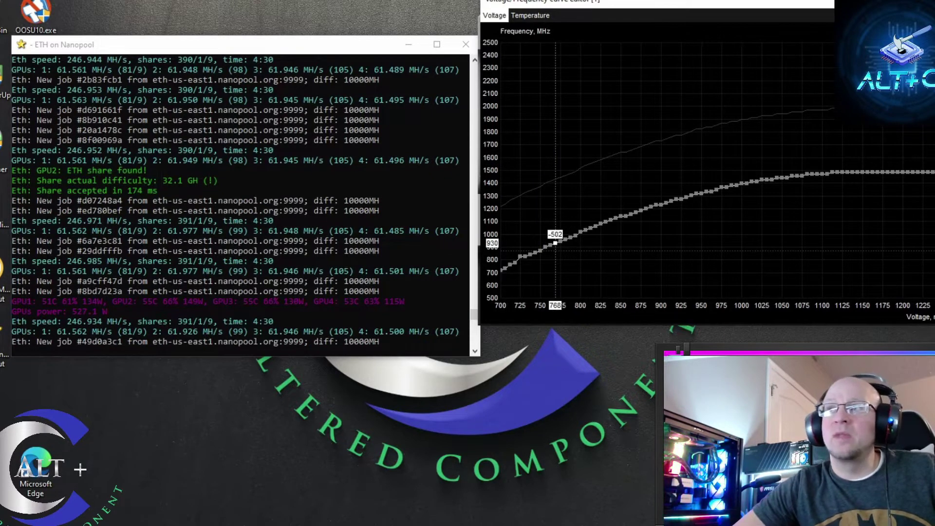
{"action": "left_click", "coordinate": [795, 205]}
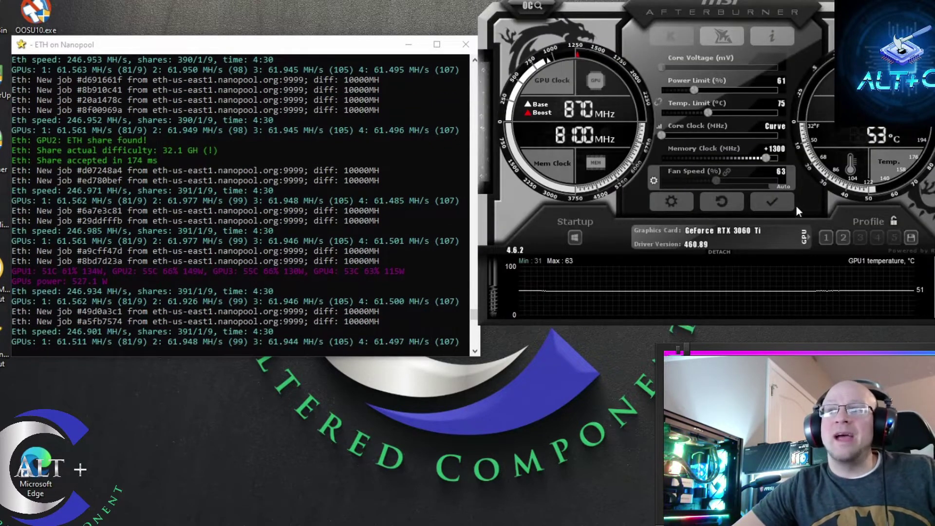
{"action": "left_click", "coordinate": [765, 205]}
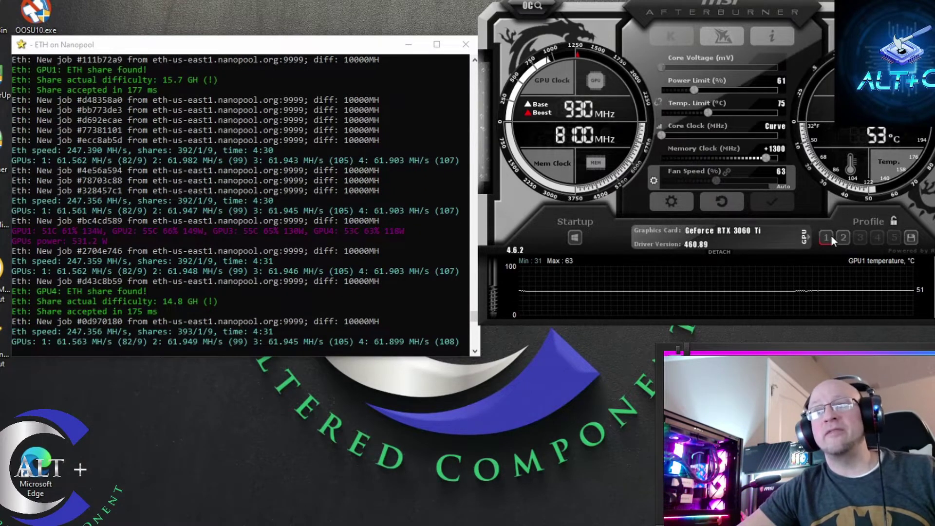
Load and apply Profile 2 on the current card, then on another GA104-A card.
{"action": "left_click", "coordinate": [843, 238]}
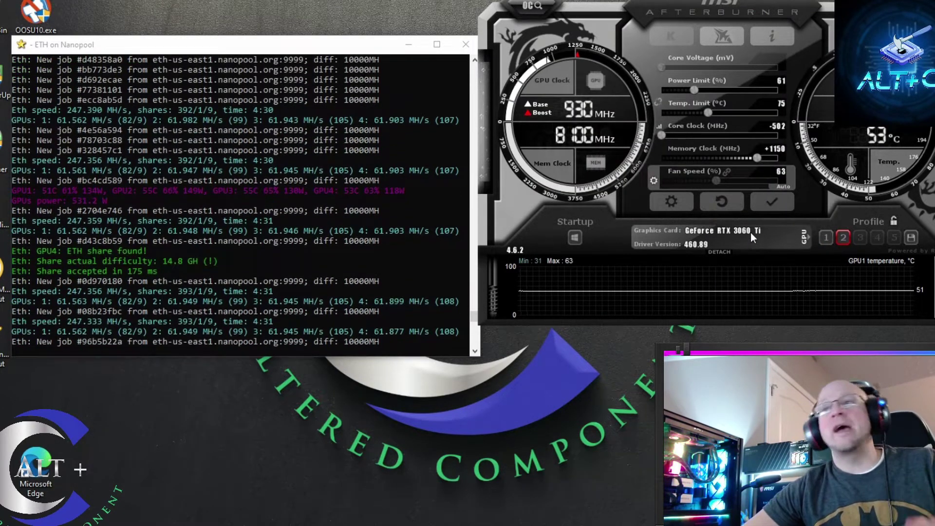
{"action": "left_click", "coordinate": [773, 201]}
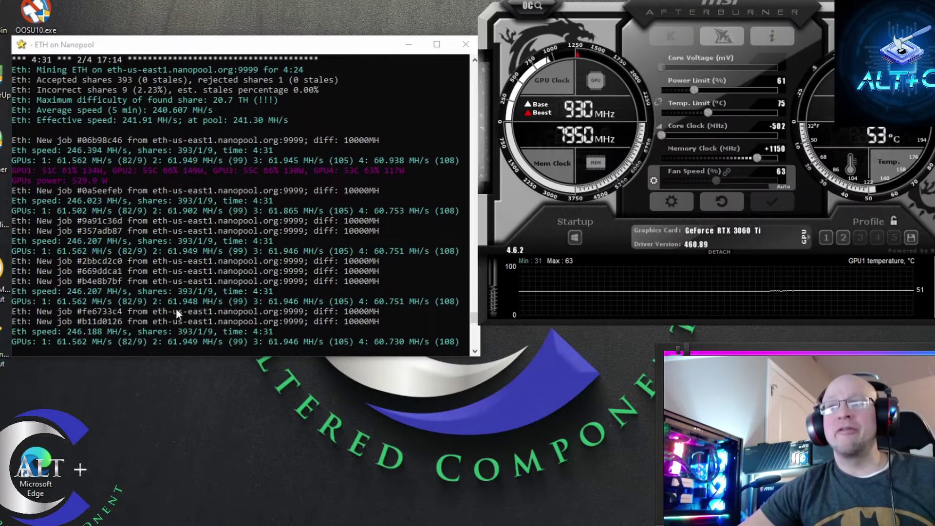
{"action": "left_click", "coordinate": [804, 237]}
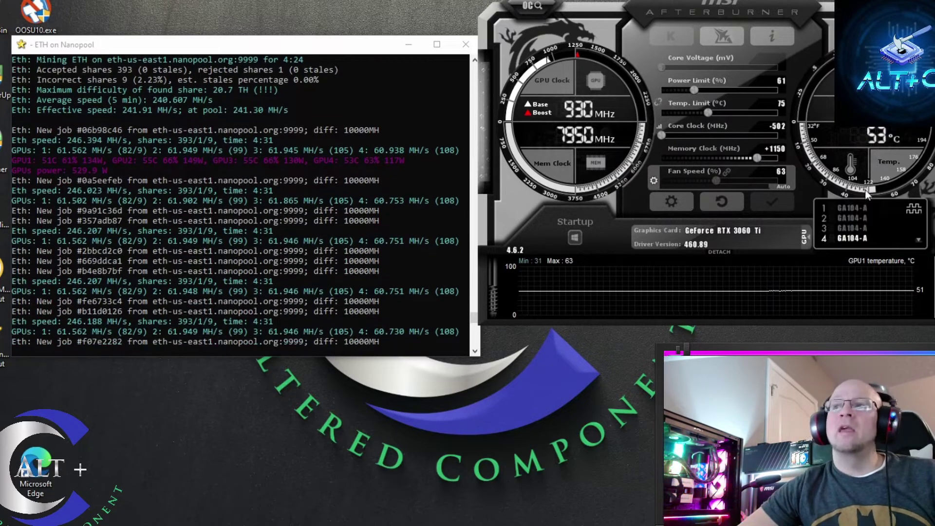
{"action": "left_click", "coordinate": [847, 219]}
{"action": "left_click", "coordinate": [806, 244]}
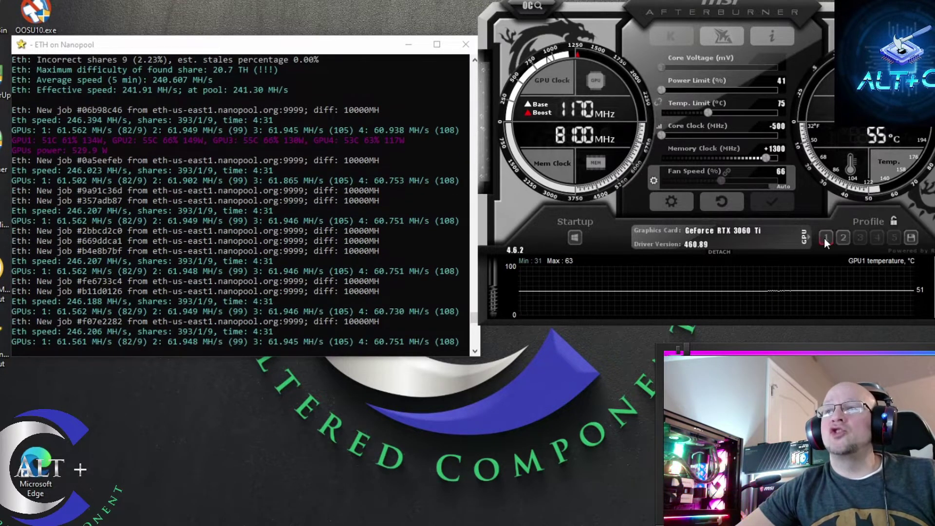
{"action": "left_click", "coordinate": [842, 239]}
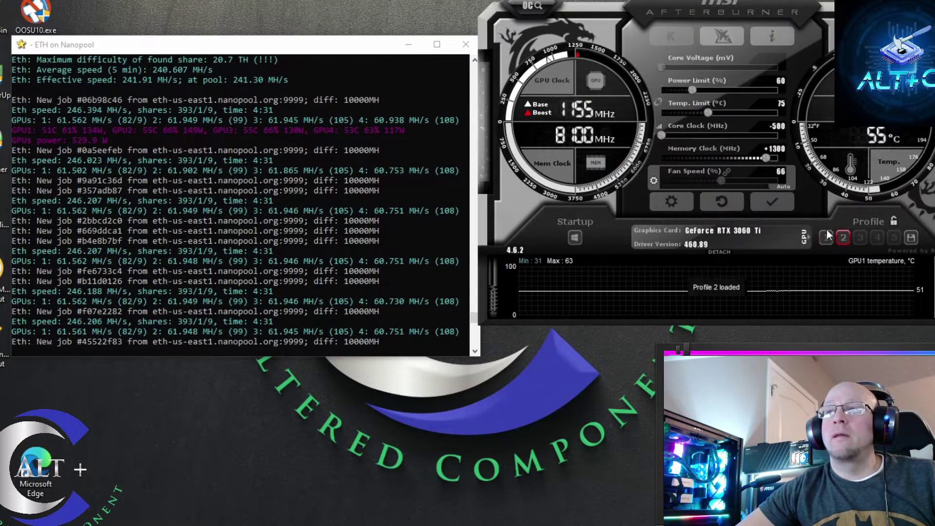
{"action": "left_click", "coordinate": [780, 205]}
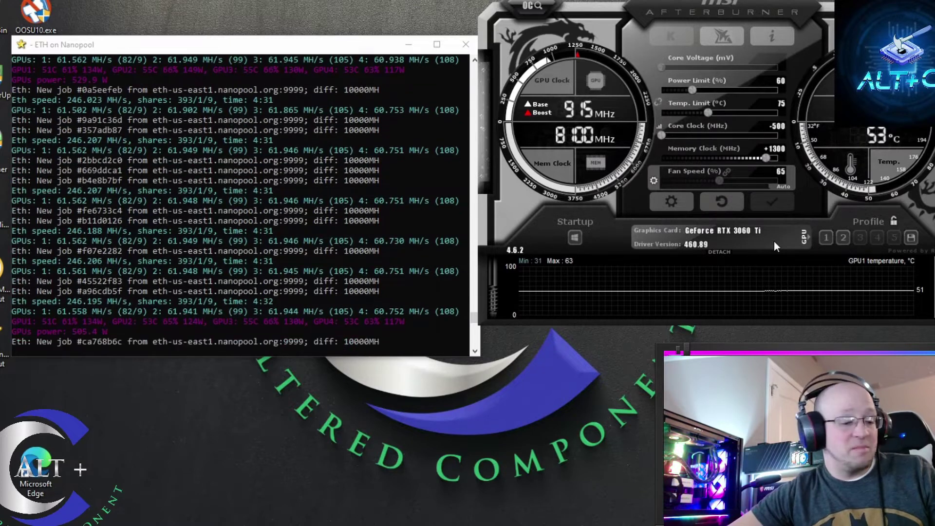
{"action": "key", "text": "ctrl+f"}
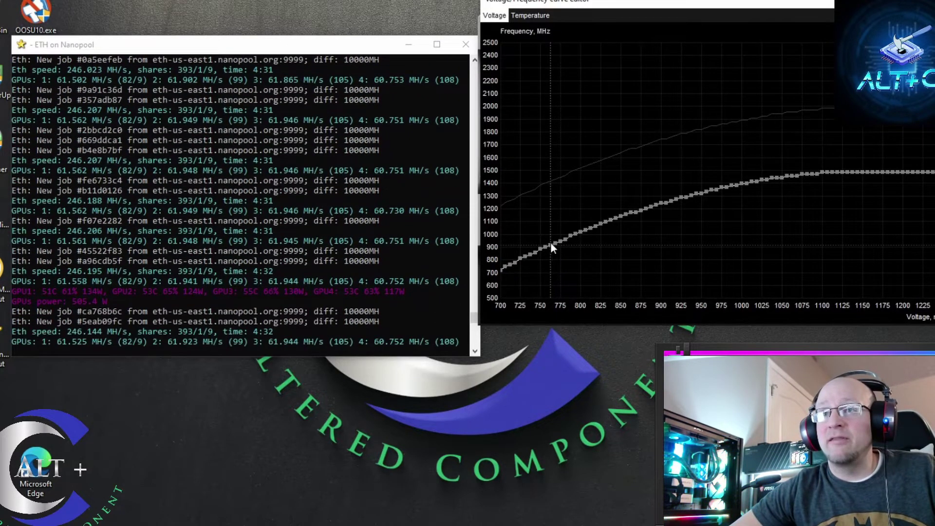
{"action": "mouse_move", "coordinate": [549, 247]}
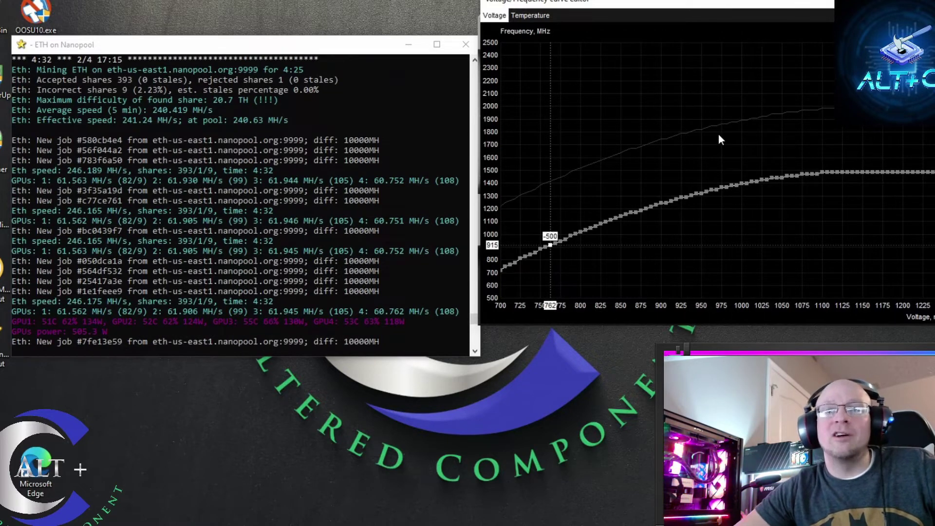
{"action": "key", "text": "ctrl+f"}
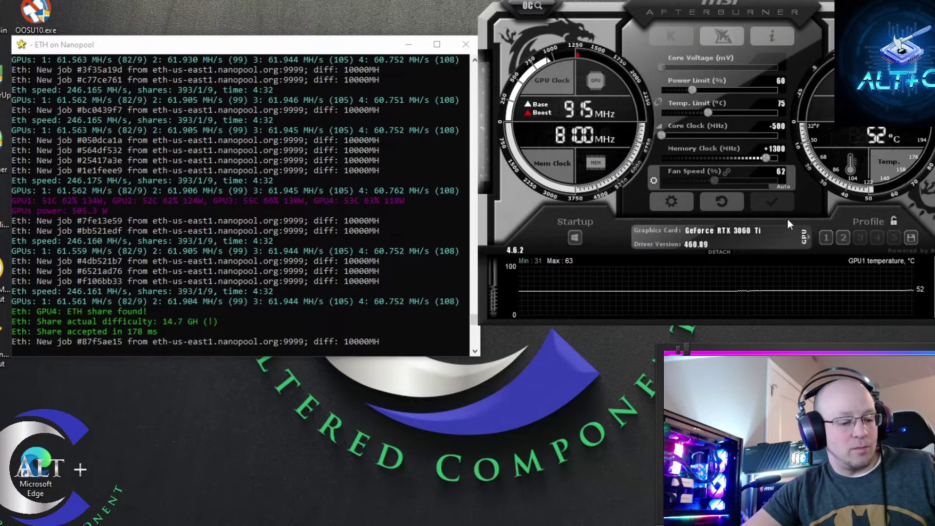
{"action": "key", "text": "ctrl+f"}
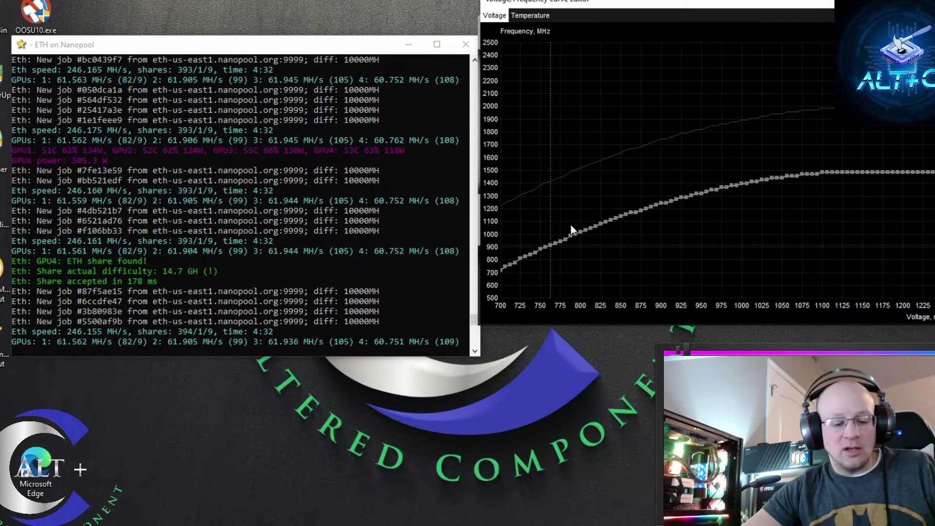
Close the curve editor and save the current settings into profile slot 2.
{"action": "key", "text": "ctrl+f"}
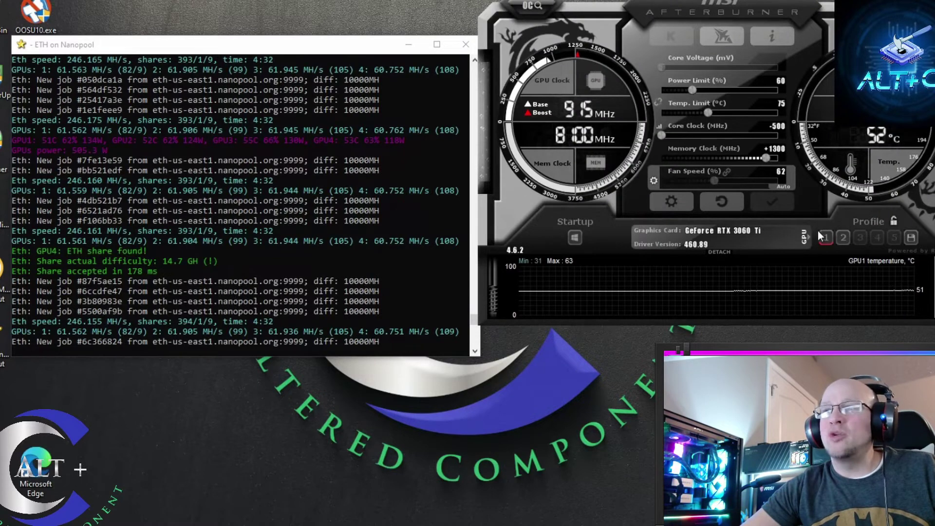
{"action": "left_click", "coordinate": [844, 236]}
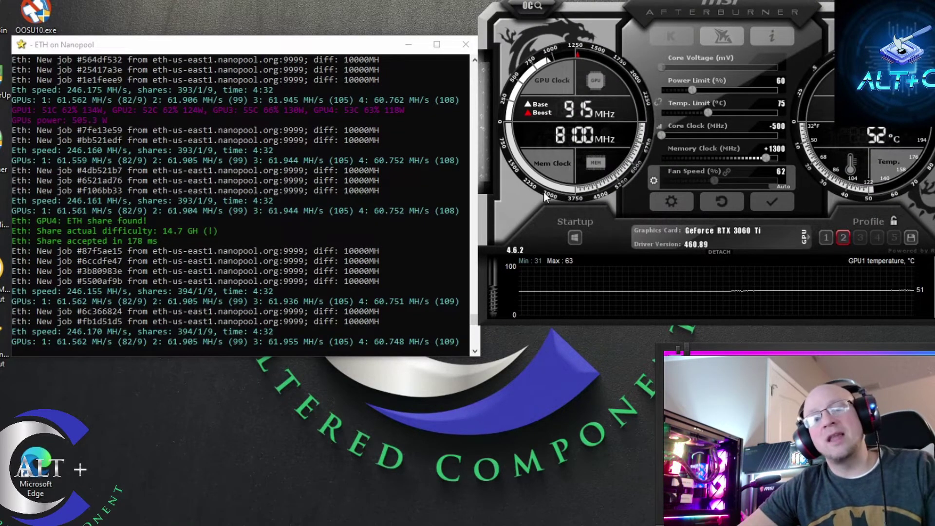
{"action": "left_click", "coordinate": [911, 236]}
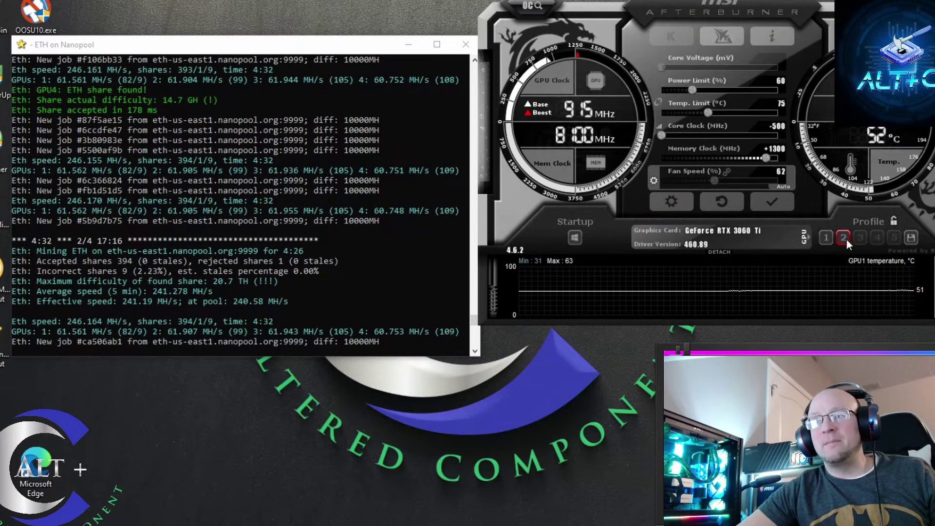
{"action": "left_click", "coordinate": [845, 239]}
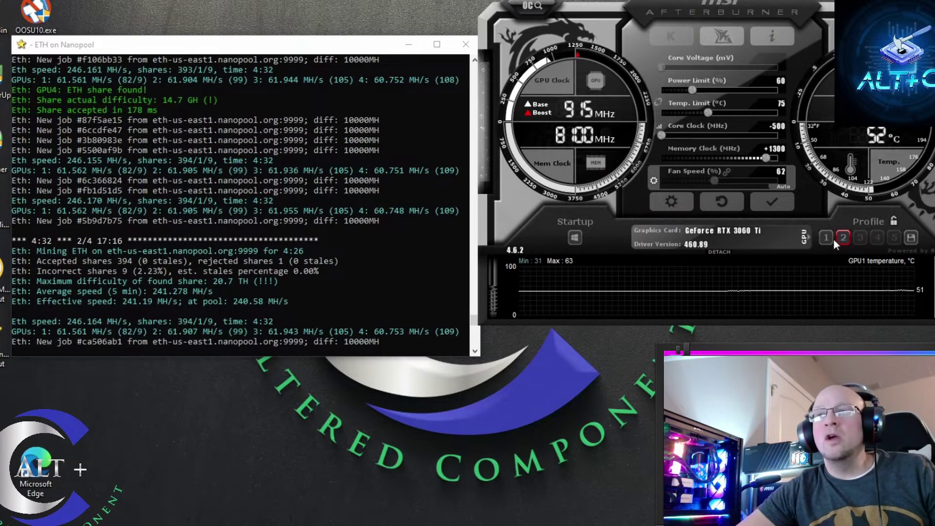
Apply profile 1 and inspect its voltage/frequency curve for comparison.
{"action": "left_click", "coordinate": [827, 238]}
{"action": "left_click", "coordinate": [775, 201]}
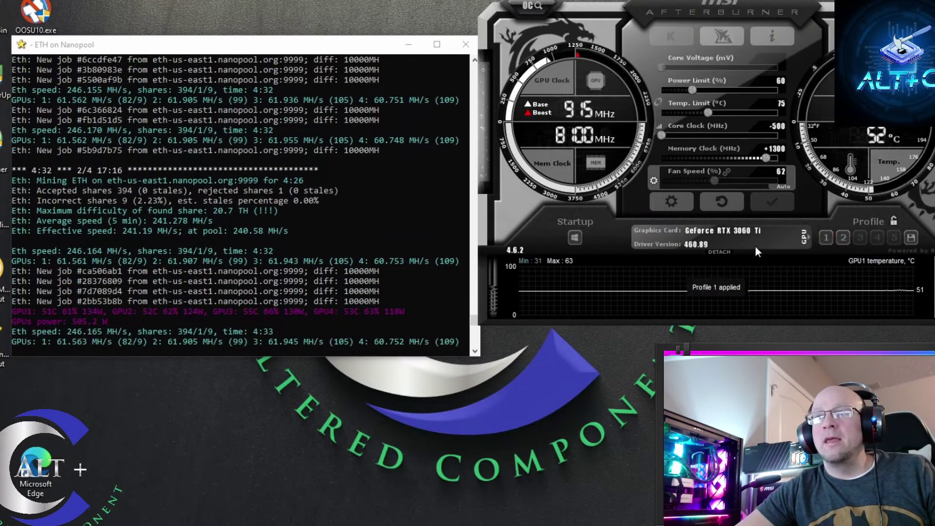
{"action": "key", "text": "ctrl+f"}
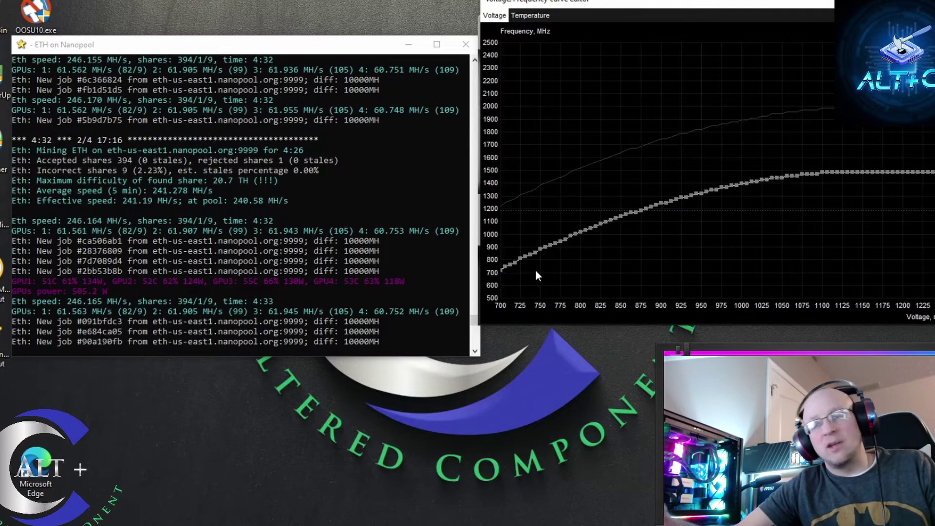
{"action": "key", "text": "ctrl+f"}
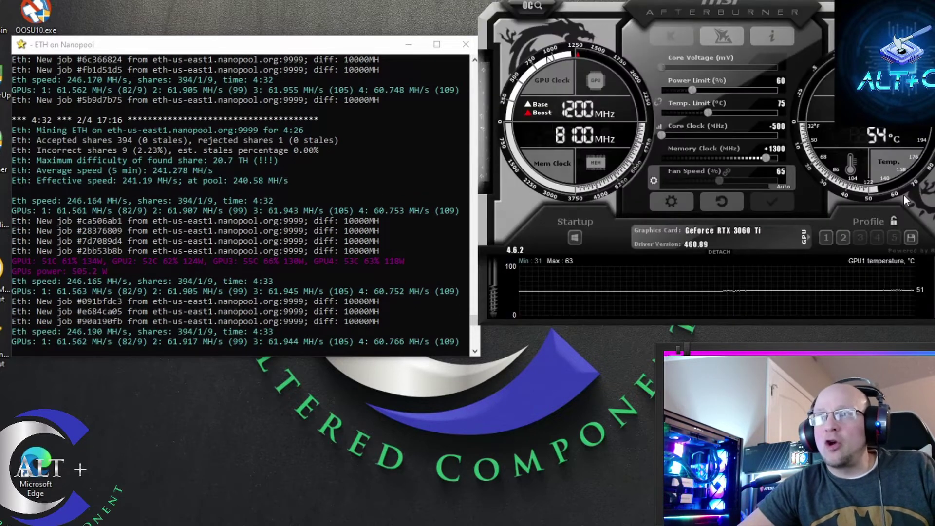
Reapply profile 2 and check its curve in the curve editor.
{"action": "left_click", "coordinate": [843, 238]}
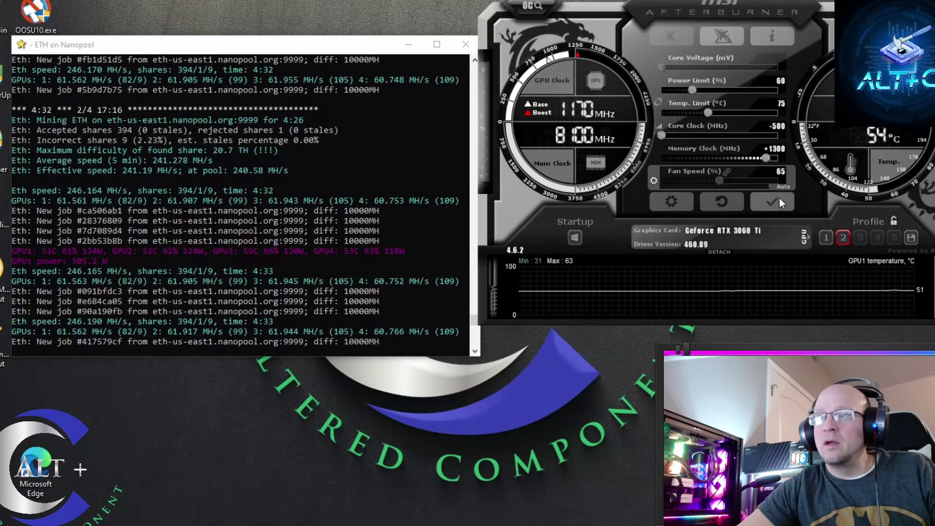
{"action": "left_click", "coordinate": [779, 198]}
{"action": "key", "text": "ctrl+f"}
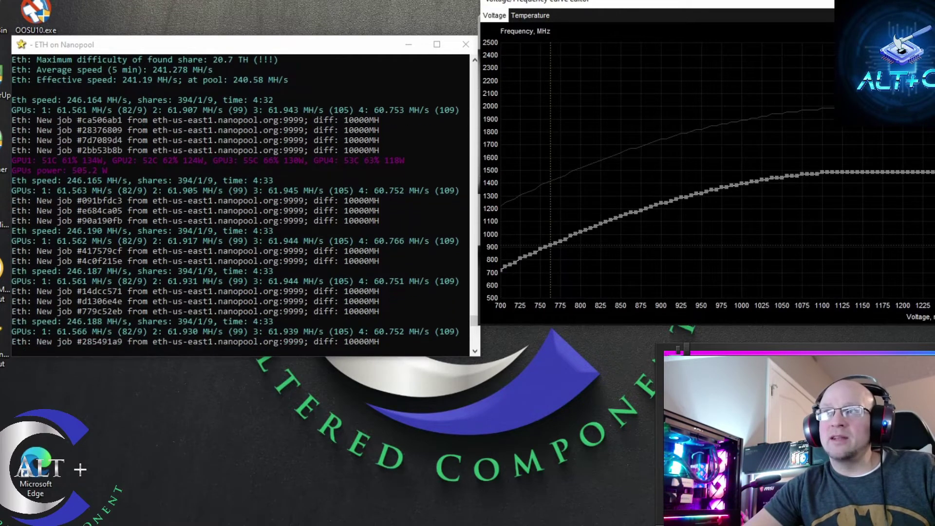
{"action": "key", "text": "ctrl+f"}
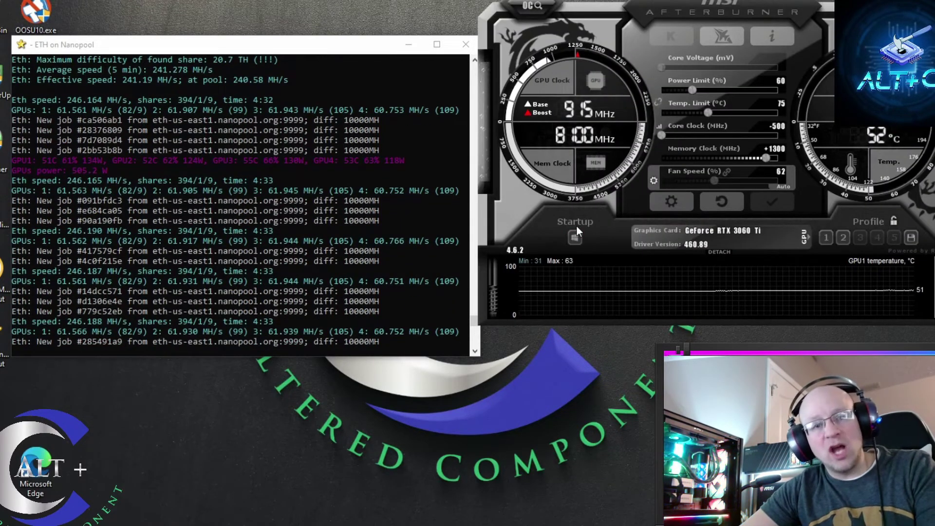